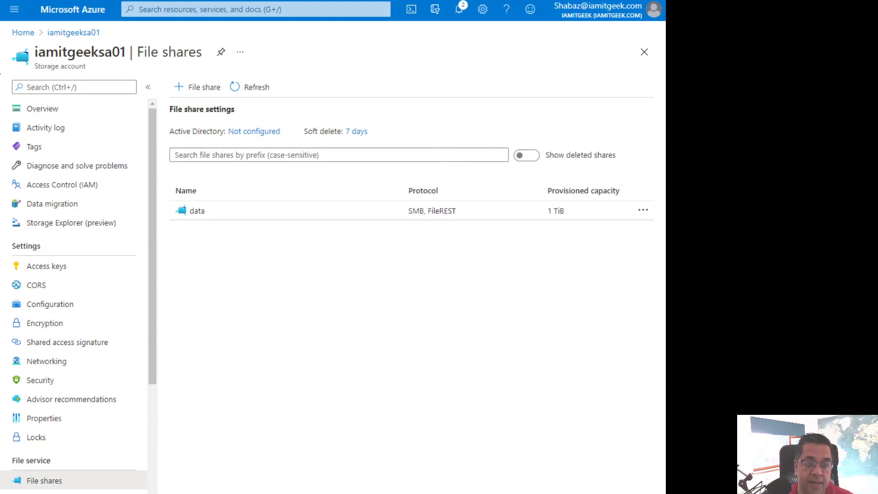
Find Azure File Sync in the Marketplace and start creating the resource
{"action": "left_click", "coordinate": [25, 32]}
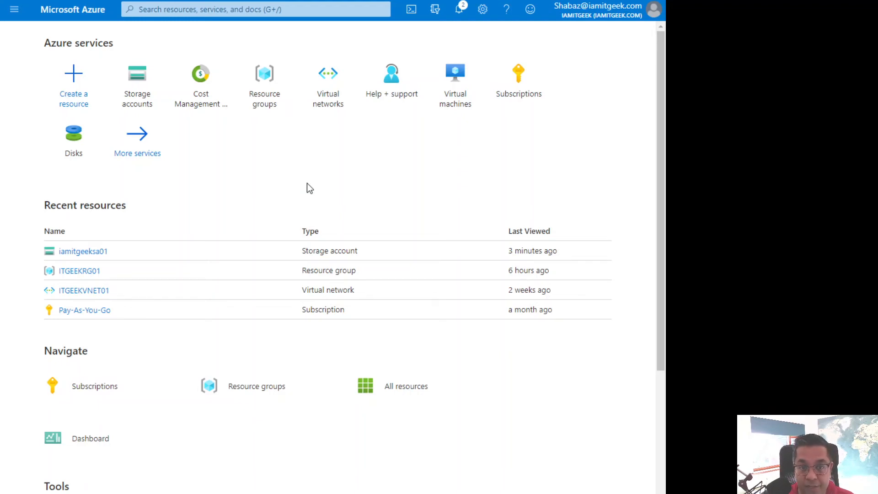
{"action": "left_click", "coordinate": [76, 84]}
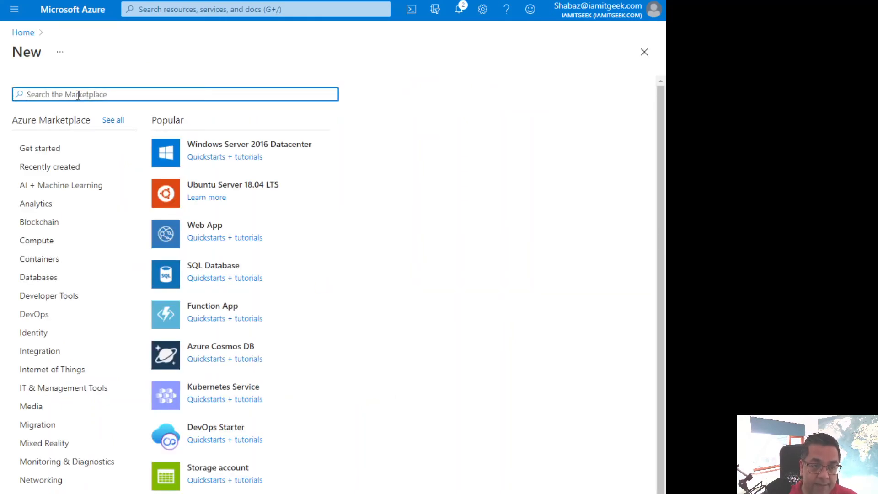
{"action": "type", "text": "zure file sy"}
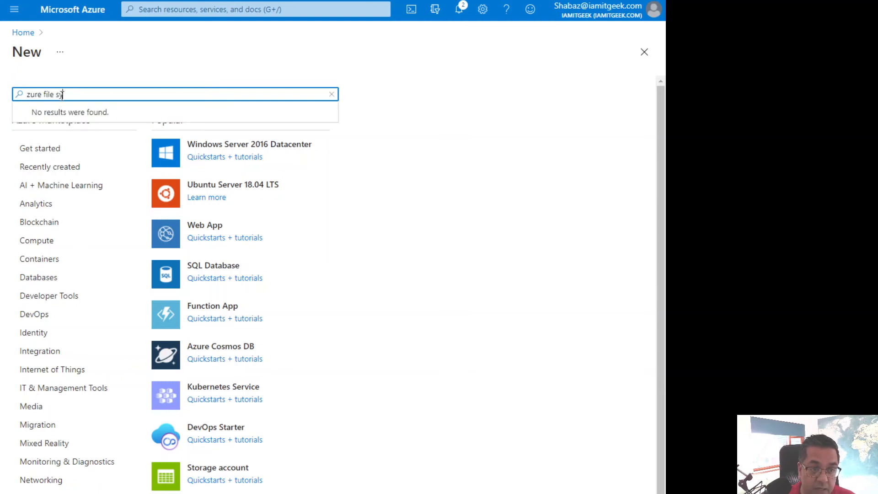
{"action": "left_click", "coordinate": [27, 94]}
{"action": "type", "text": "A"}
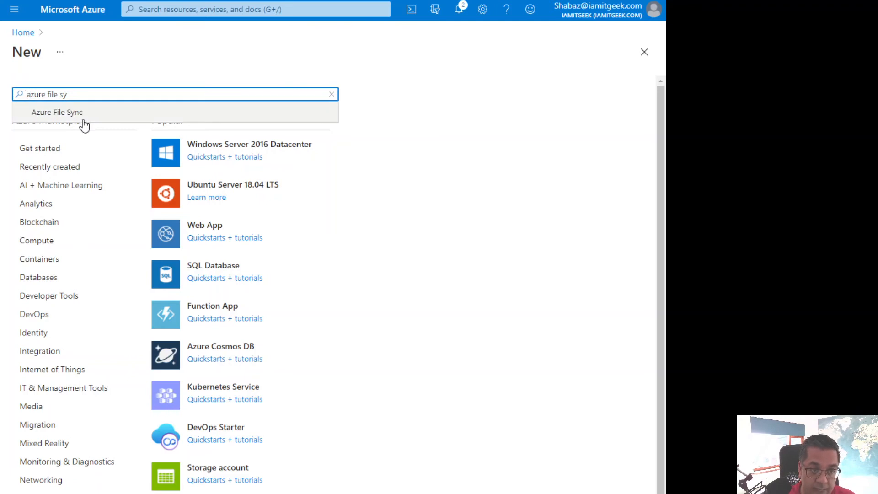
{"action": "left_click", "coordinate": [86, 117]}
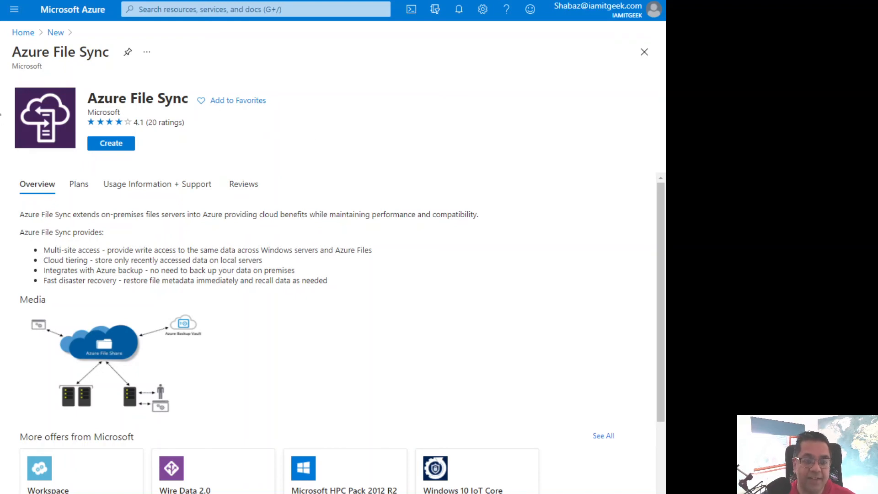
{"action": "left_click", "coordinate": [117, 147]}
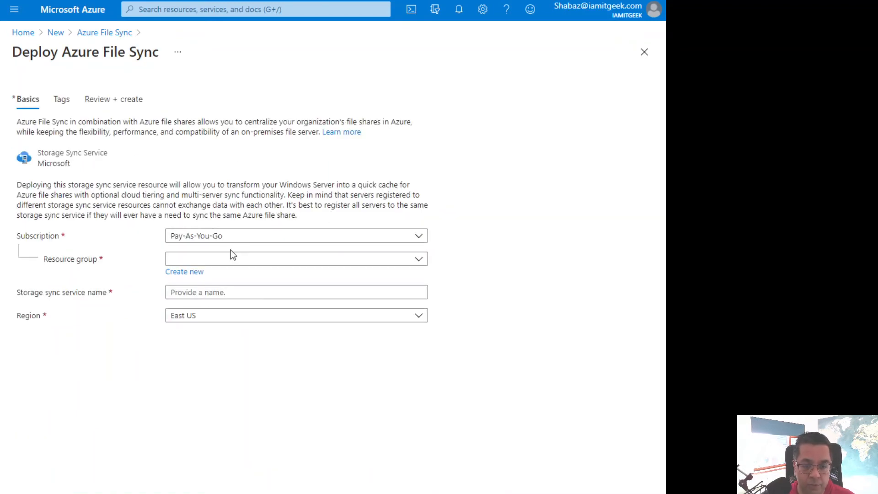
Assign the deployment to resource group ITGEEKRG01 and name the storage sync service AzureFileSync01
{"action": "left_click", "coordinate": [228, 264]}
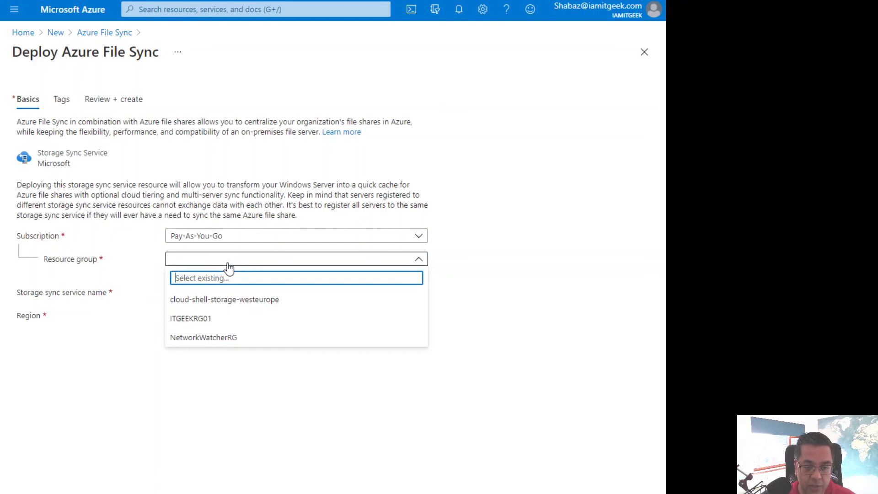
{"action": "left_click", "coordinate": [186, 317]}
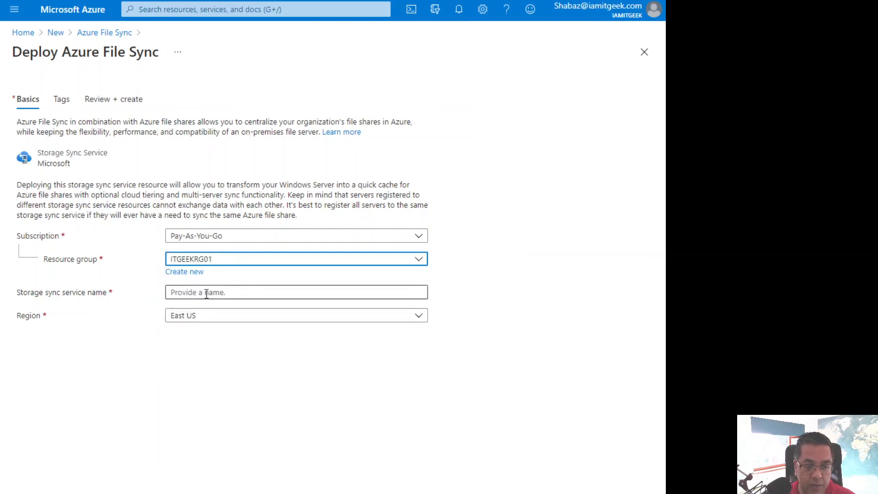
{"action": "left_click", "coordinate": [208, 291]}
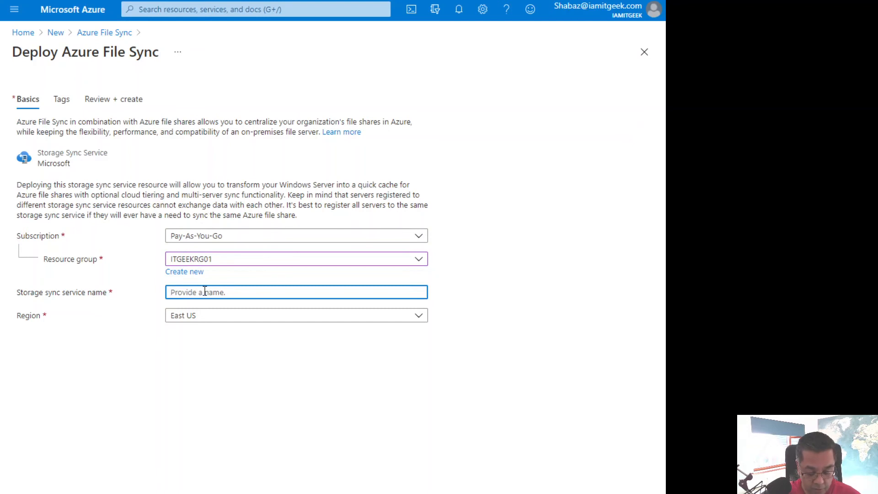
{"action": "type", "text": "Azur"}
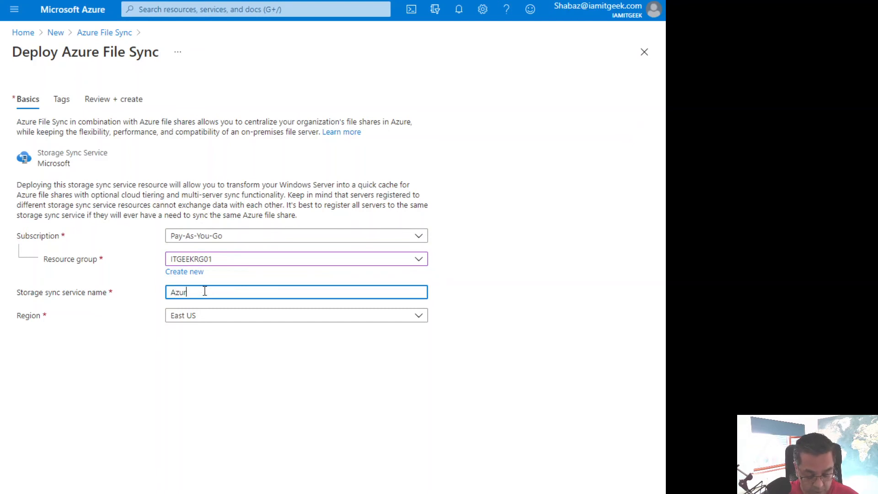
{"action": "type", "text": "eFileSync01"}
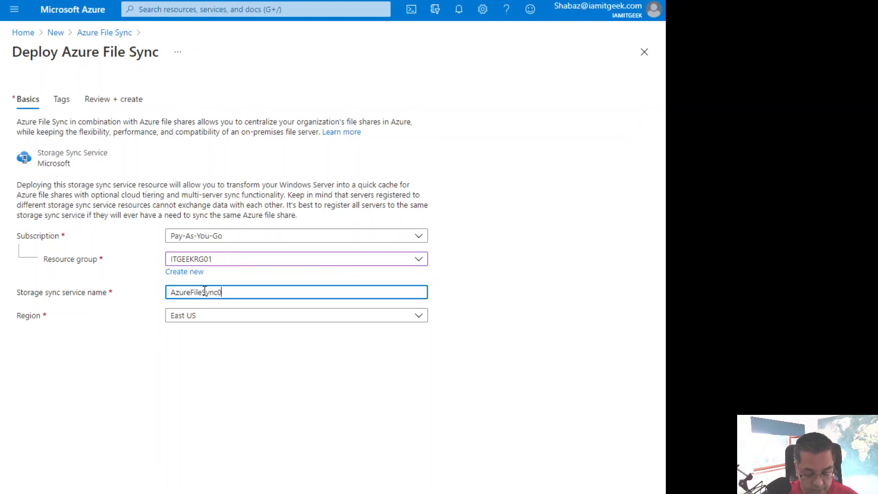
Set the storage sync service's region to UK South and proceed to the deployment review without adding tags
{"action": "left_click", "coordinate": [199, 320]}
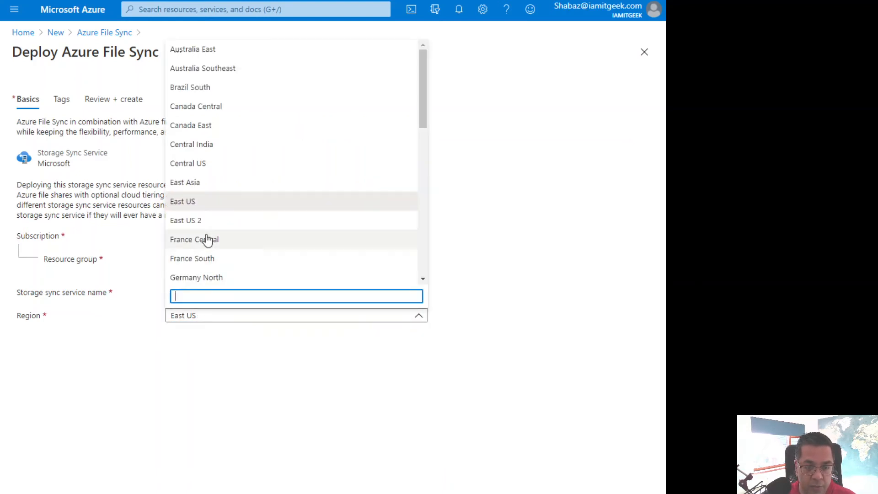
{"action": "scroll", "coordinate": [215, 172], "scroll_direction": "down", "scroll_amount": 5}
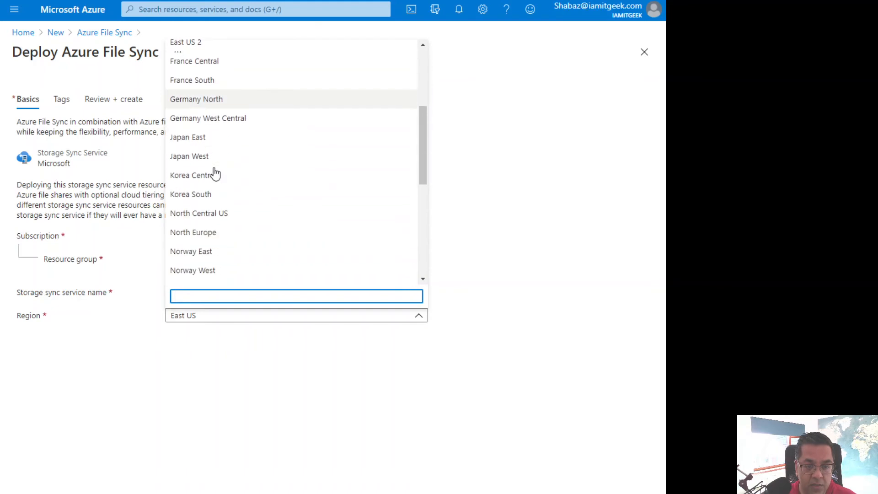
{"action": "scroll", "coordinate": [215, 173], "scroll_direction": "down", "scroll_amount": 5}
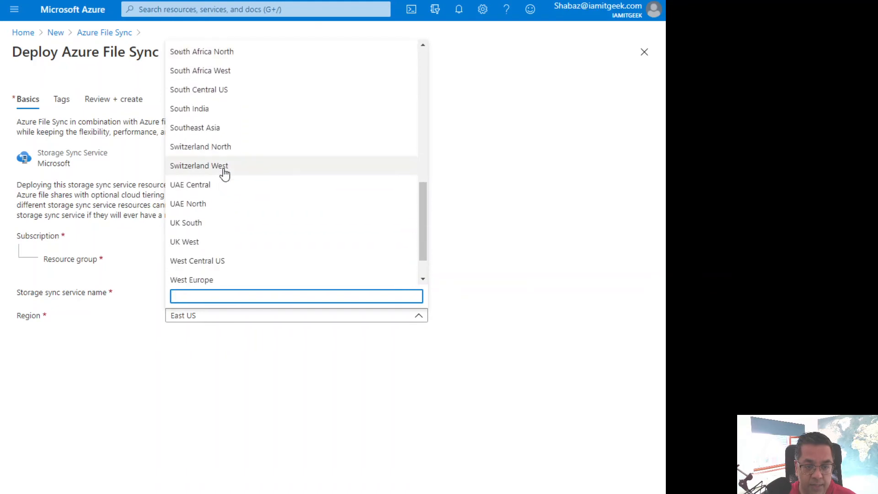
{"action": "left_click", "coordinate": [196, 224]}
{"action": "left_click", "coordinate": [290, 492]}
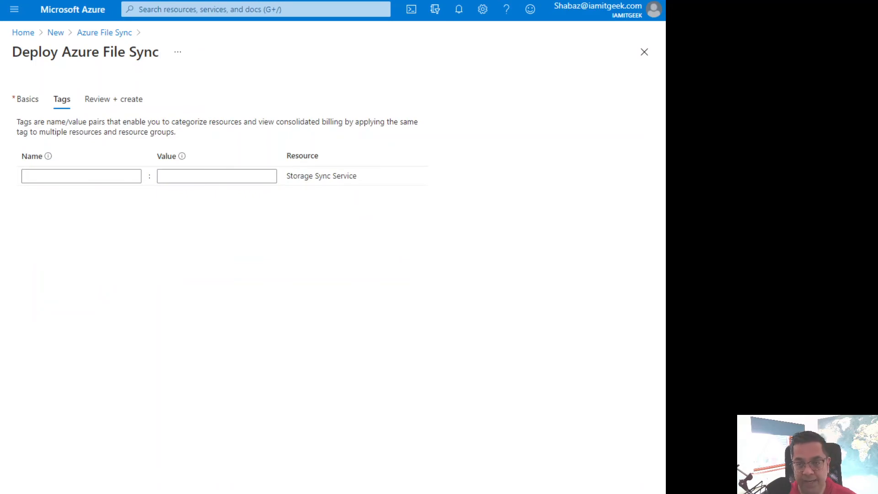
{"action": "left_click", "coordinate": [290, 492]}
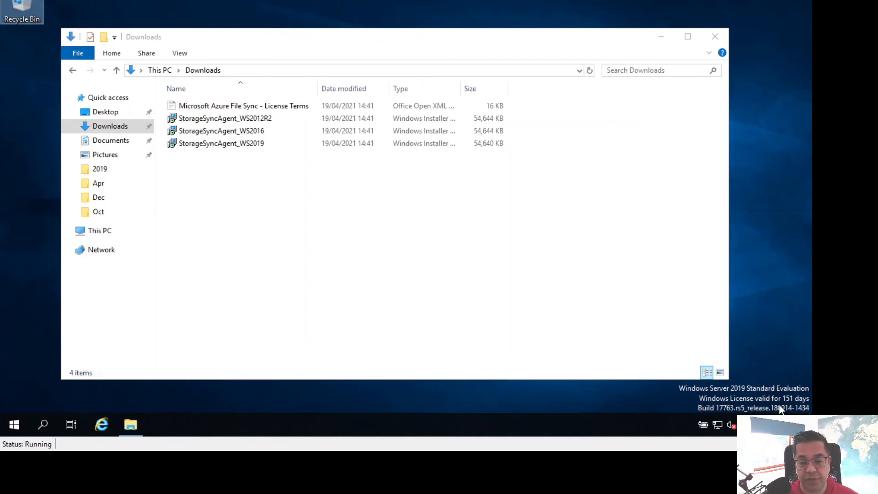
Switch to the Windows Server 2019 machine, run the StorageSyncAgent_WS2019 installer, and accept the license terms and default Azure File Sync install folder
{"action": "left_click", "coordinate": [200, 147]}
{"action": "double_click", "coordinate": [199, 146]}
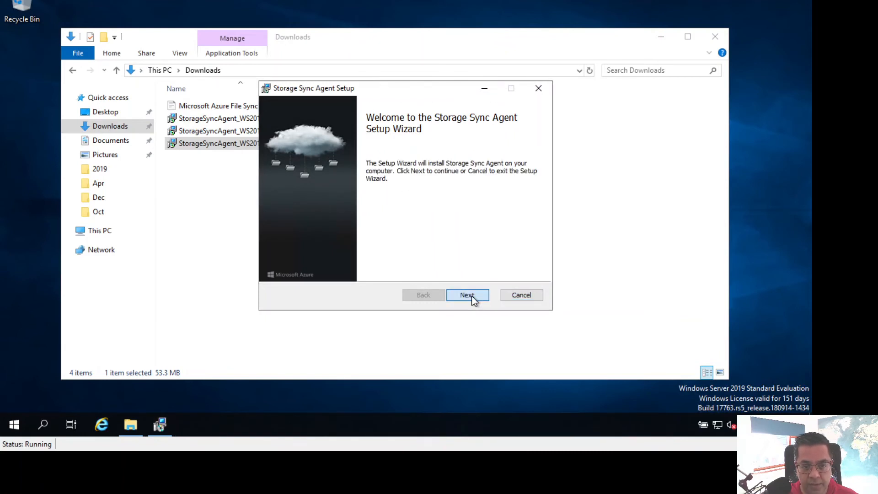
{"action": "left_click", "coordinate": [471, 295]}
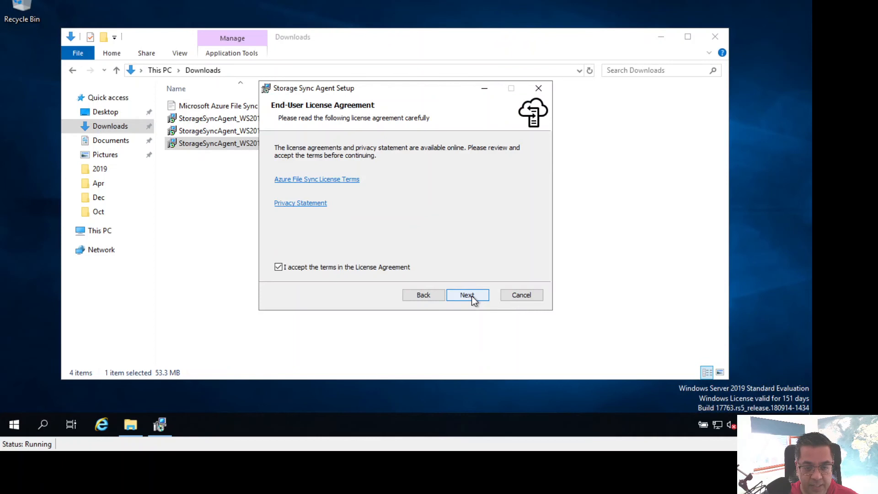
{"action": "left_click", "coordinate": [471, 295]}
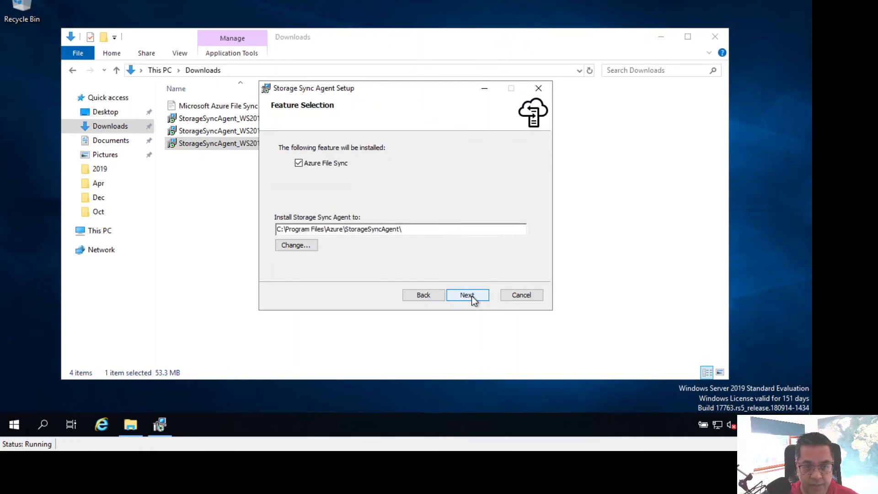
{"action": "left_click", "coordinate": [471, 295]}
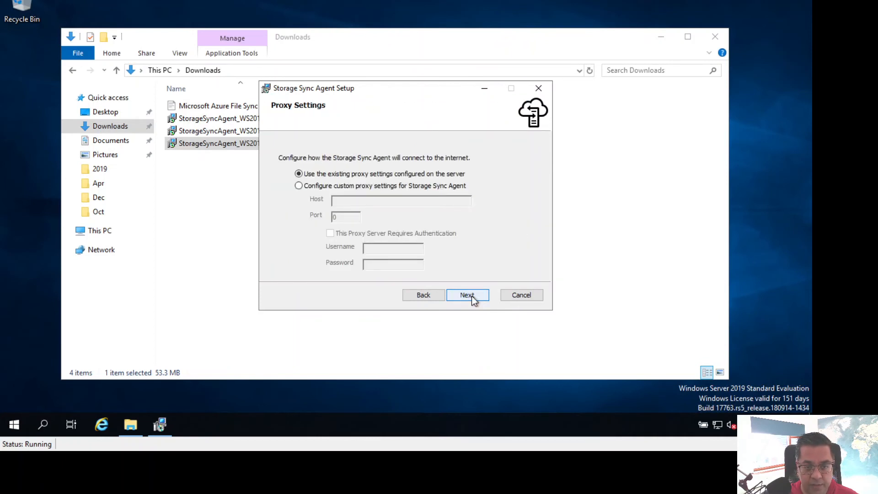
Keep the existing proxy settings and Microsoft Update option, then install the Storage Sync Agent and allow it to make changes
{"action": "left_click", "coordinate": [471, 295]}
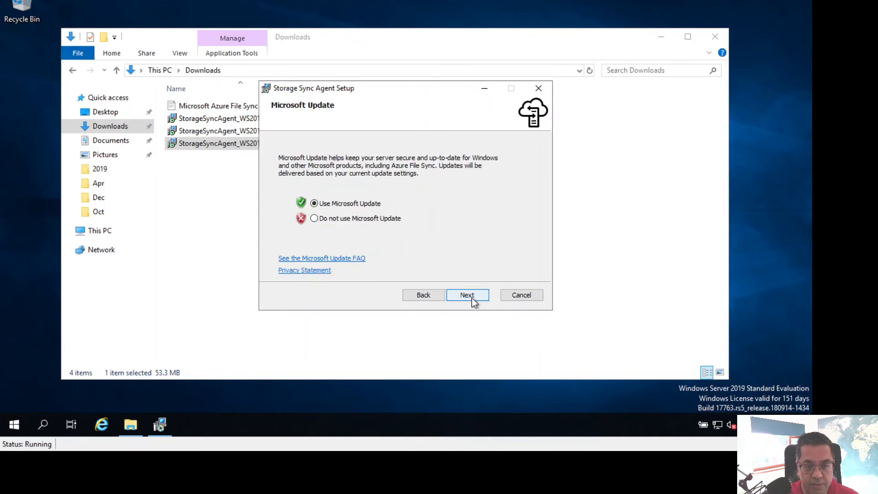
{"action": "left_click", "coordinate": [471, 296]}
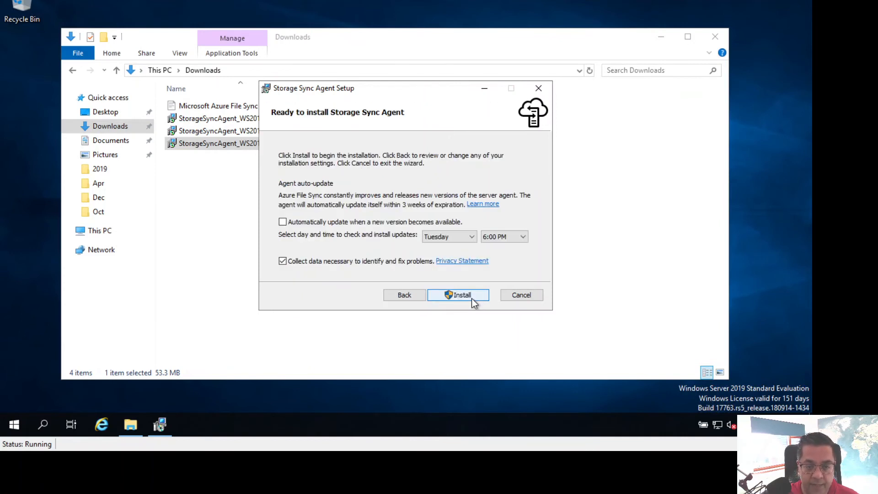
{"action": "left_click", "coordinate": [472, 300]}
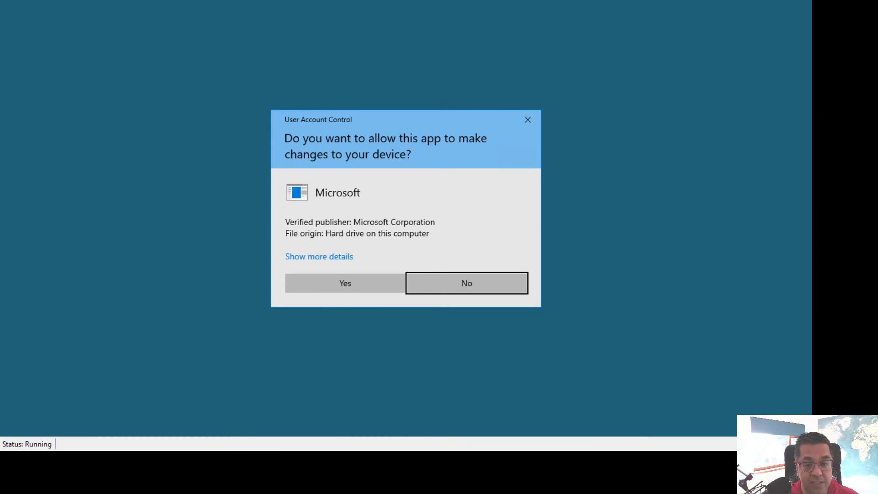
{"action": "left_click", "coordinate": [358, 290]}
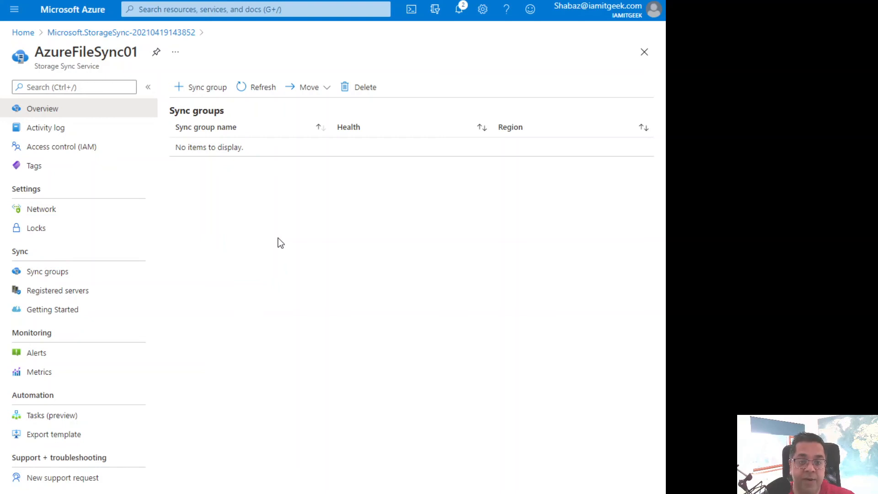
Start a new sync group in the AzureFileSync01 service and name it SyncGroup01
{"action": "left_click", "coordinate": [207, 86]}
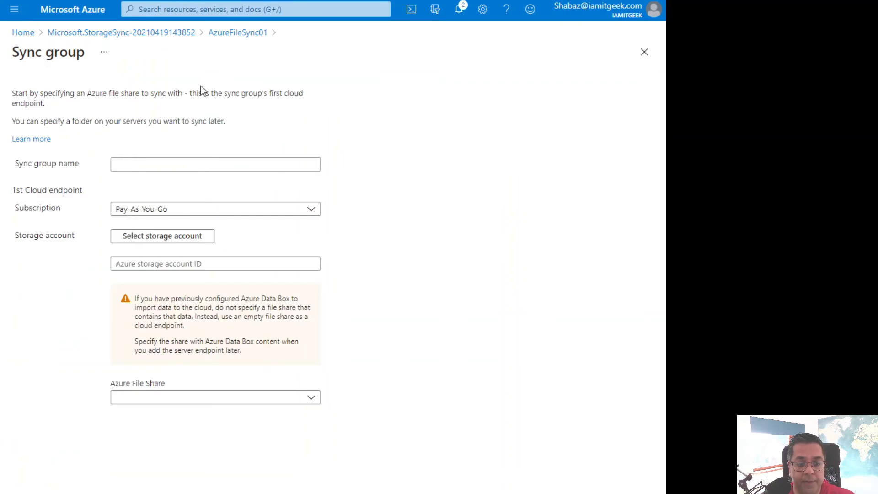
{"action": "left_click", "coordinate": [170, 163]}
{"action": "type", "text": "SnycGroup01"}
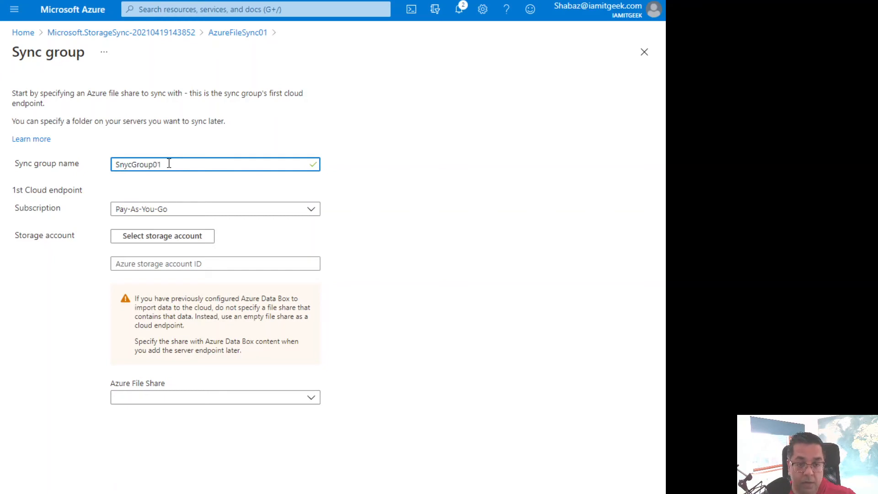
{"action": "left_click", "coordinate": [129, 163]}
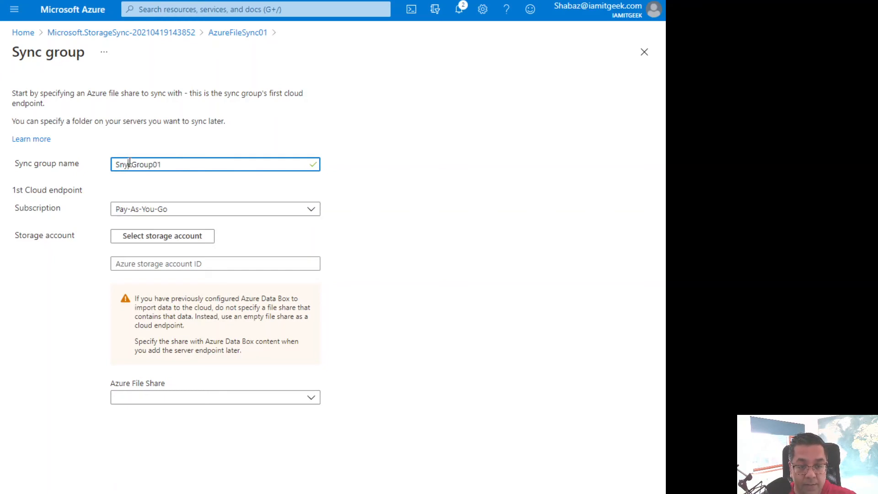
{"action": "key", "text": "BackSpace"}
{"action": "key", "text": "BackSpace"}
{"action": "type", "text": "yn"}
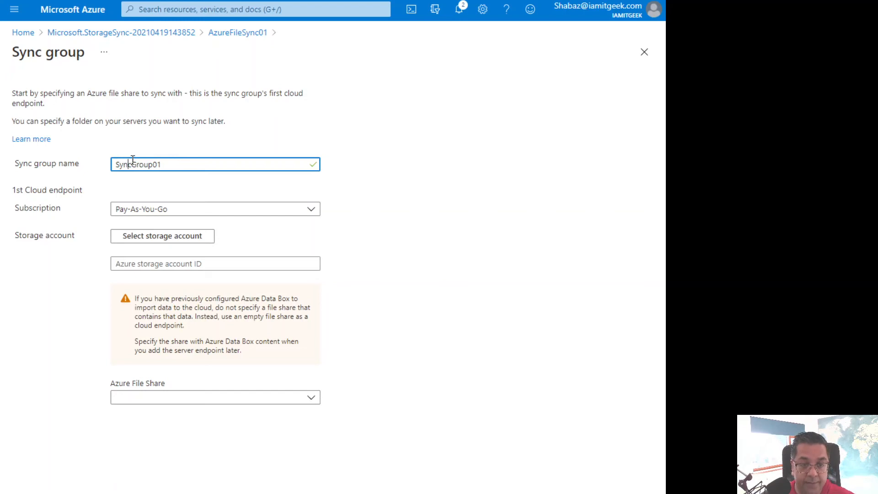
Select the storage account and its data file share as the cloud endpoint, and create the sync group
{"action": "left_click", "coordinate": [174, 237]}
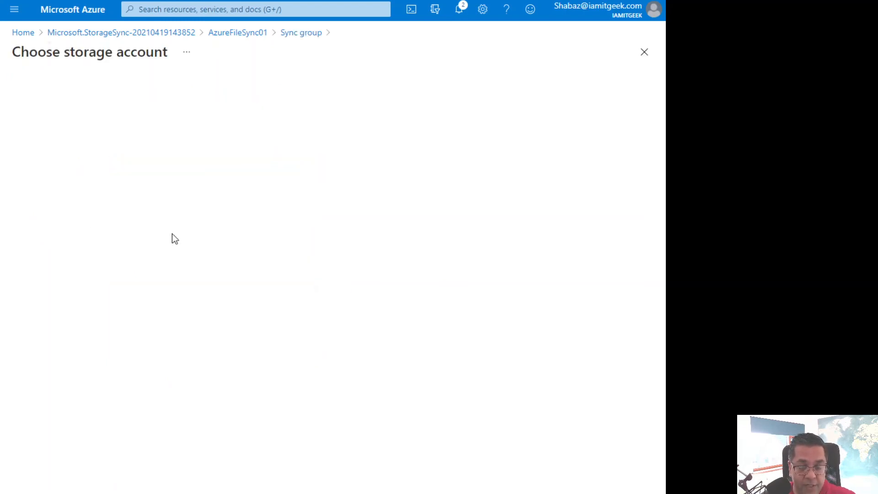
{"action": "left_click", "coordinate": [81, 155]}
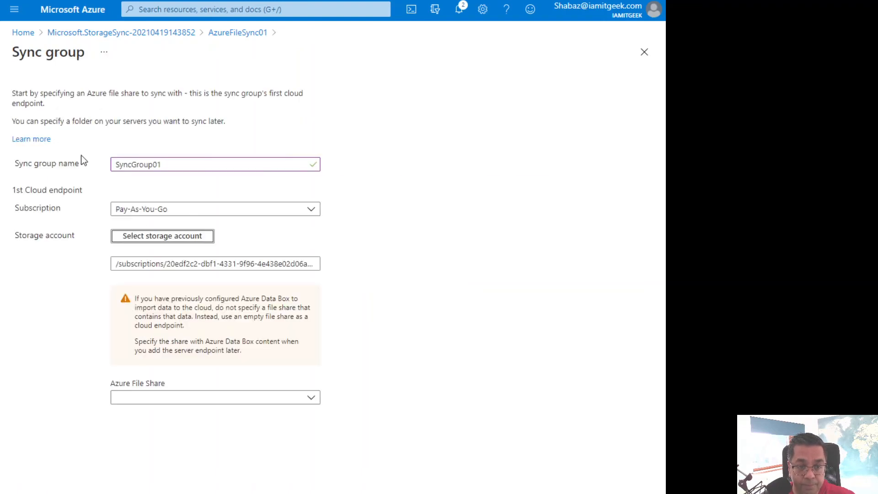
{"action": "left_click", "coordinate": [167, 397]}
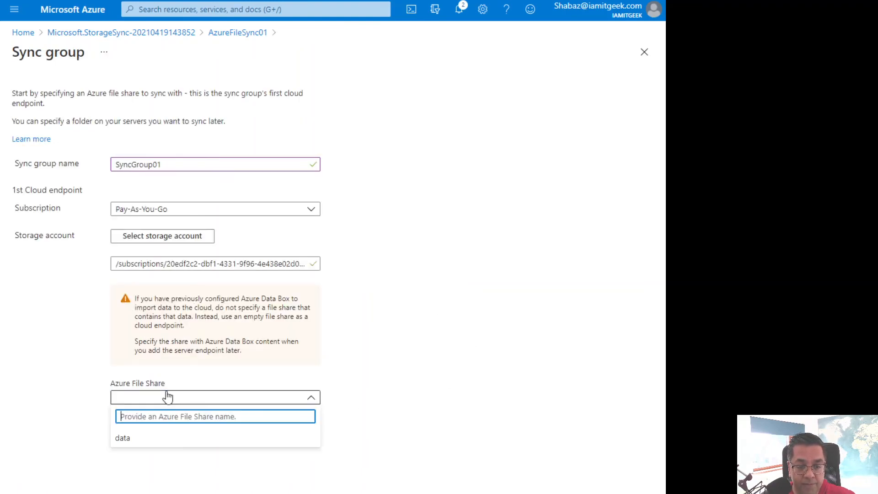
{"action": "left_click", "coordinate": [122, 440]}
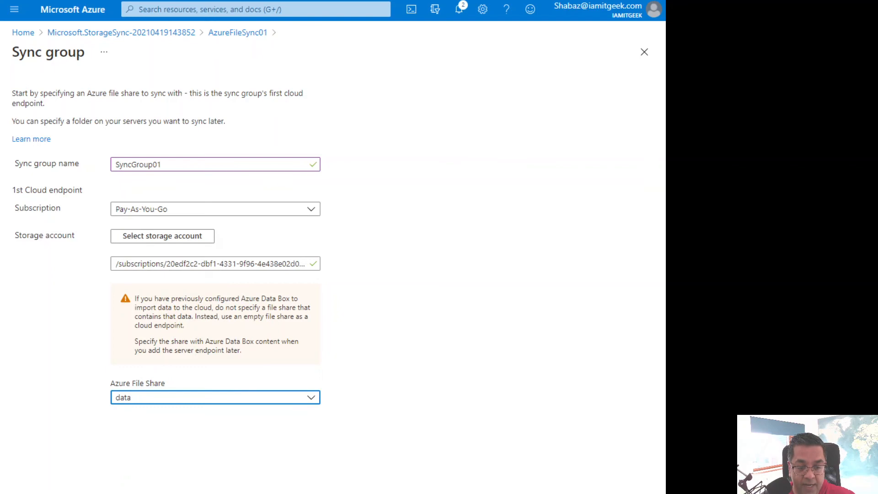
{"action": "left_click", "coordinate": [35, 493]}
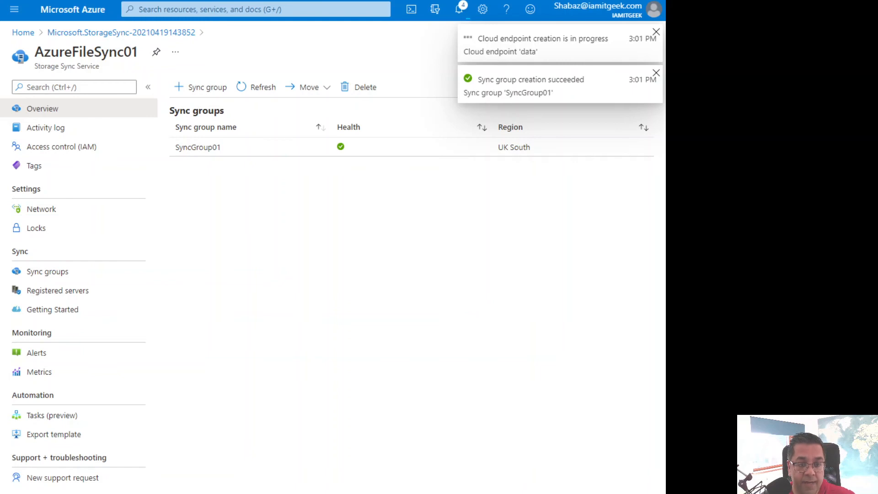
View the current account's own role assignments in the access control settings of AzureFileSync01
{"action": "left_click", "coordinate": [50, 153]}
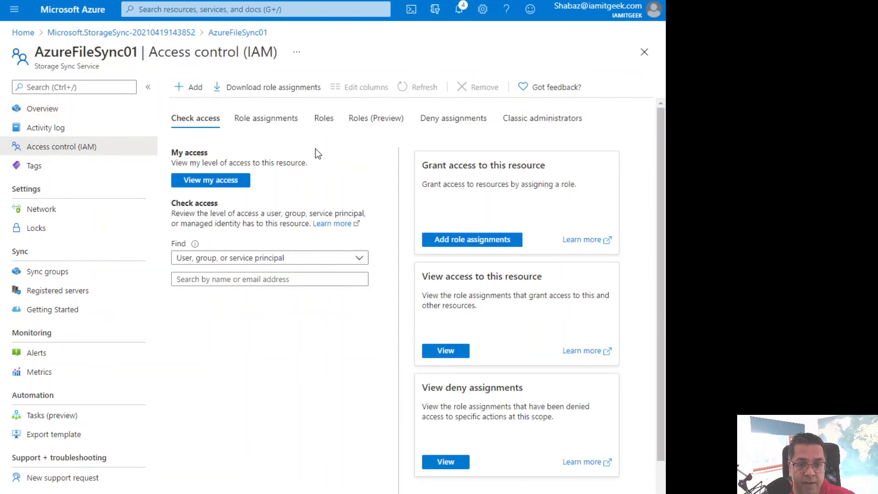
{"action": "left_click", "coordinate": [227, 183]}
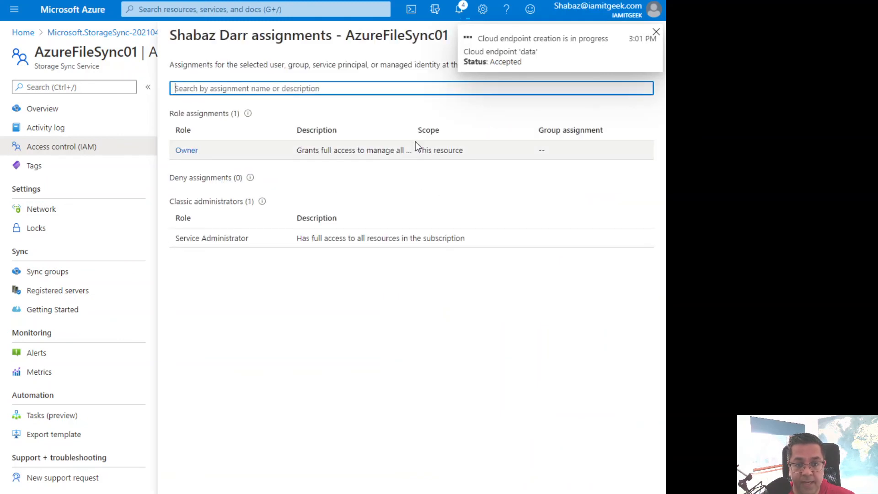
Start a new server endpoint in SyncGroup01 with FileServer.netcompany.team as the registered server and C:\Data as the path
{"action": "left_click", "coordinate": [45, 111]}
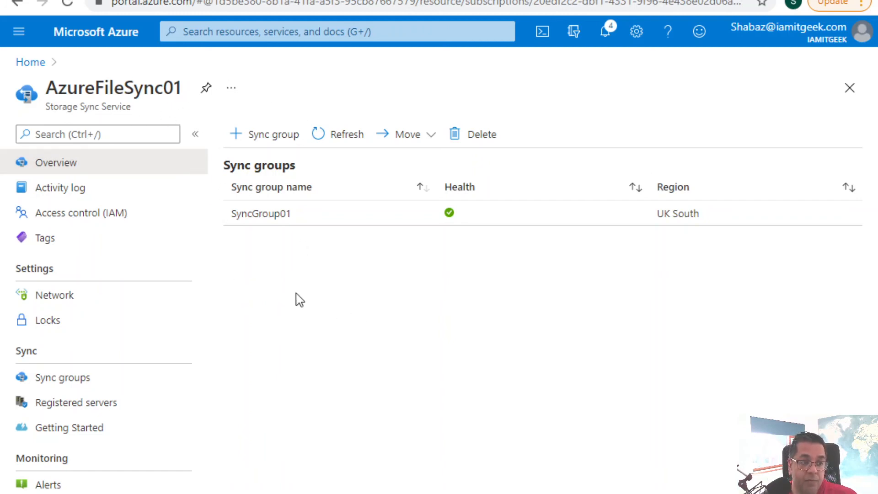
{"action": "left_click", "coordinate": [257, 226]}
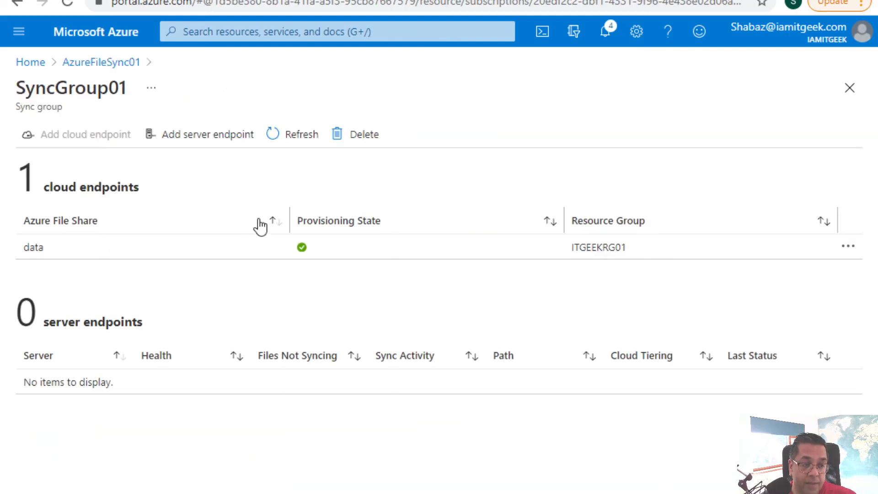
{"action": "left_click", "coordinate": [201, 147]}
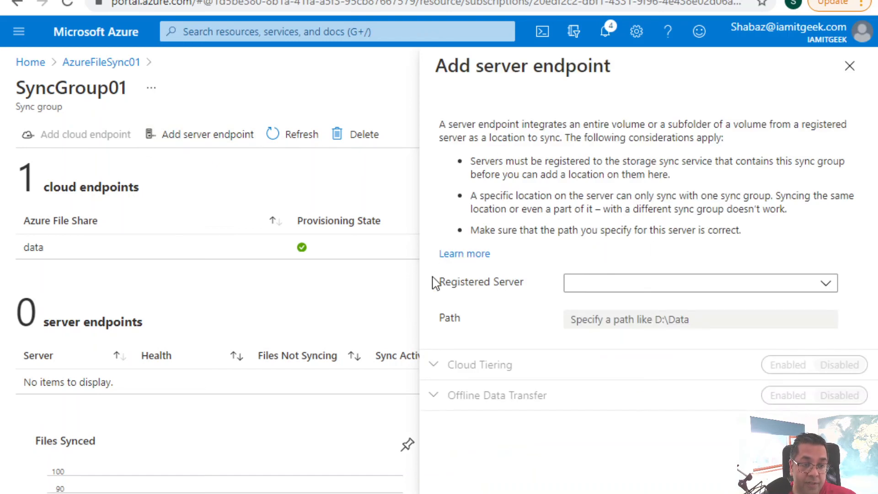
{"action": "left_click", "coordinate": [826, 284]}
{"action": "left_click", "coordinate": [595, 306]}
{"action": "left_click", "coordinate": [629, 322]}
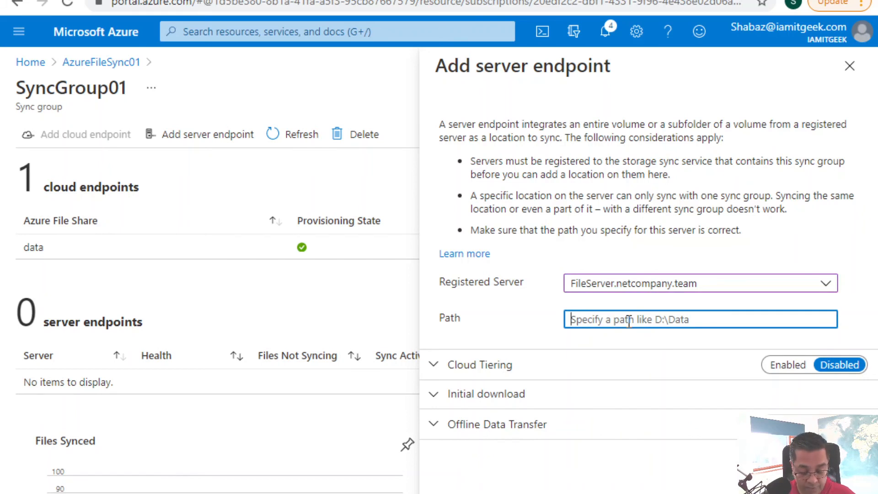
{"action": "type", "text": "C:\\"}
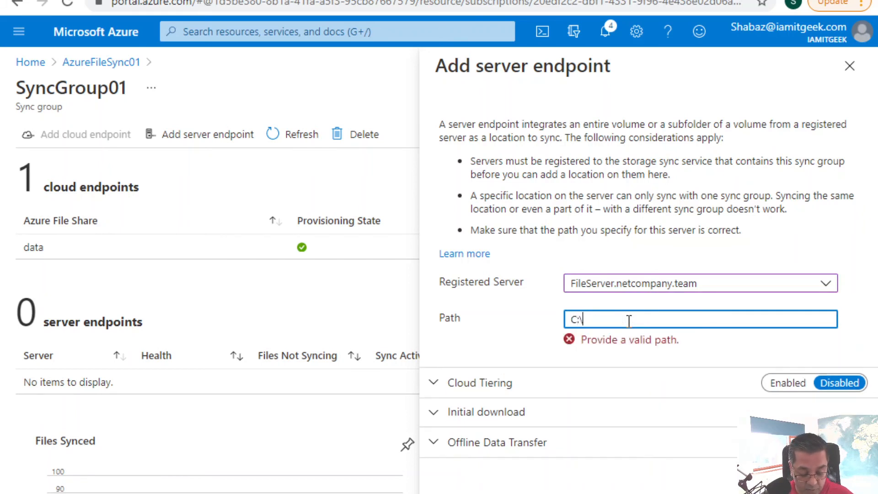
{"action": "type", "text": "Data"}
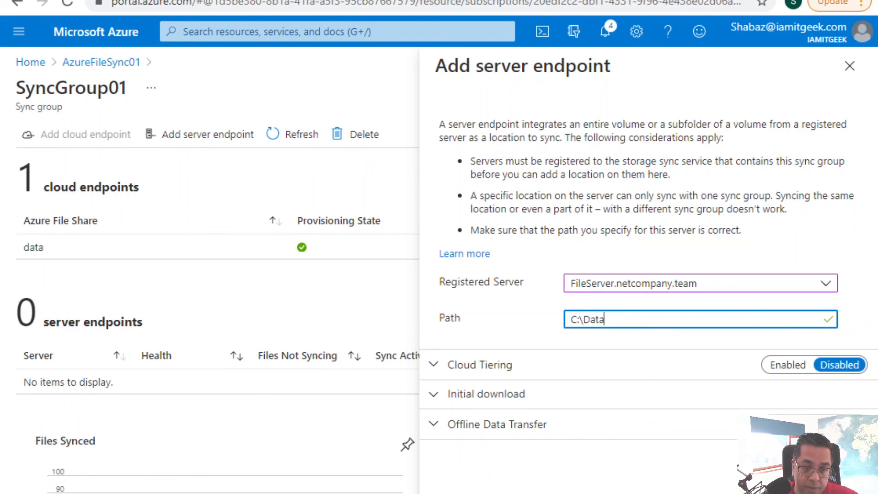
Review the Cloud Tiering, Initial download and Offline Data Transfer options of the new server endpoint
{"action": "left_click", "coordinate": [438, 365]}
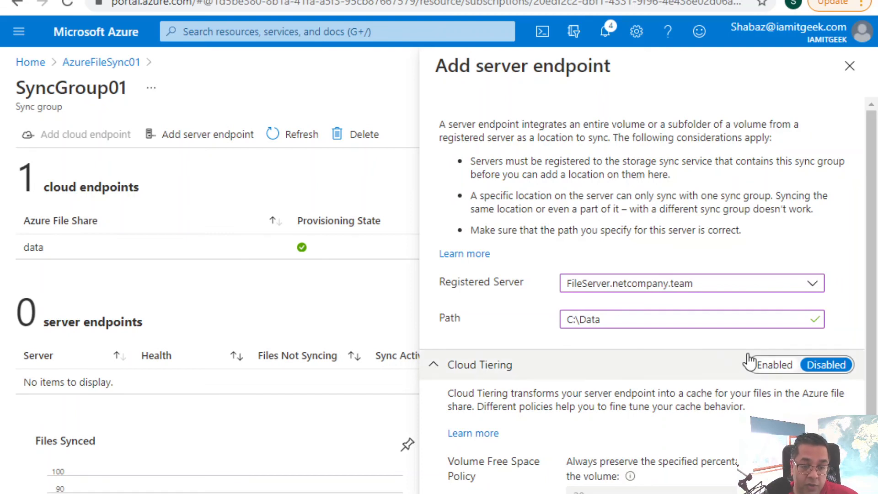
{"action": "left_click", "coordinate": [437, 366]}
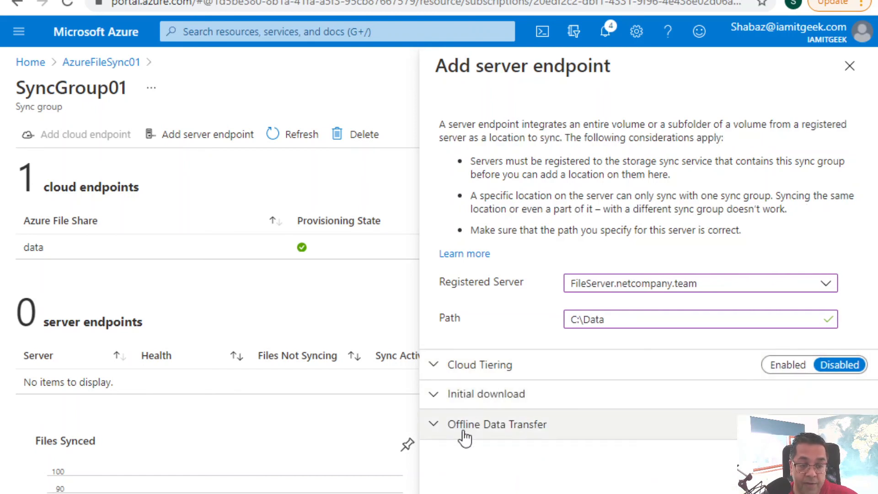
{"action": "left_click", "coordinate": [441, 395]}
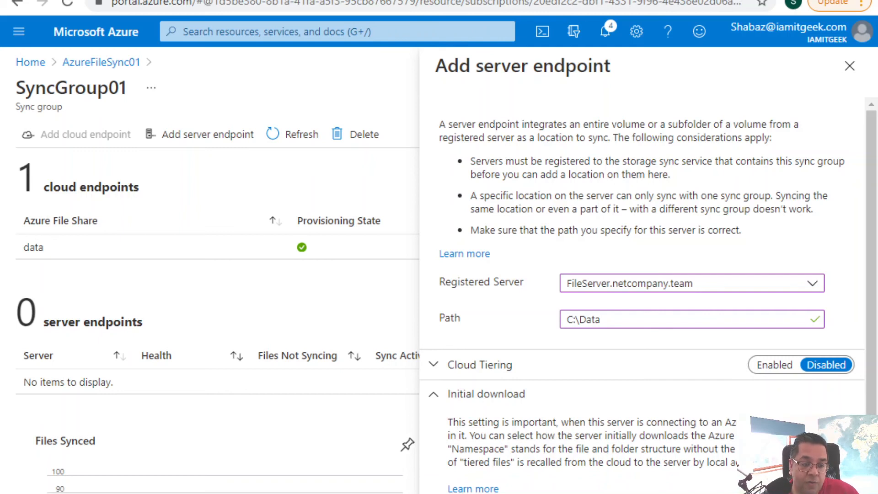
{"action": "left_click", "coordinate": [434, 395]}
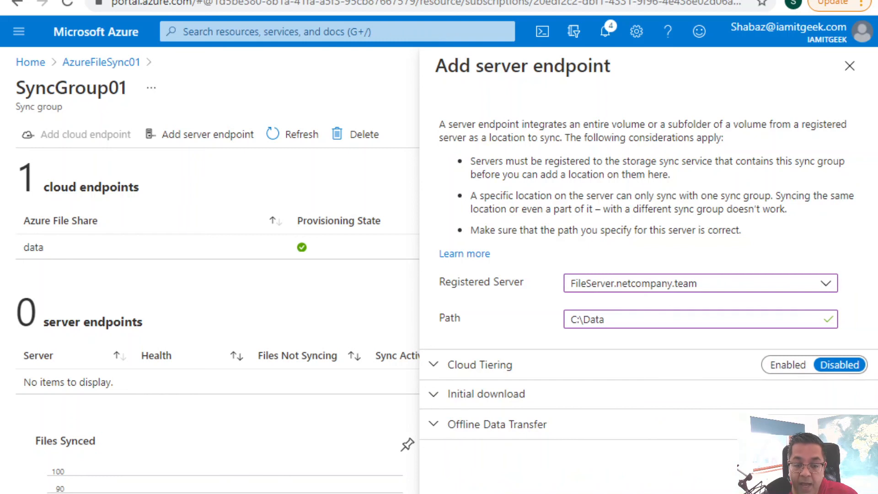
{"action": "left_click", "coordinate": [435, 426]}
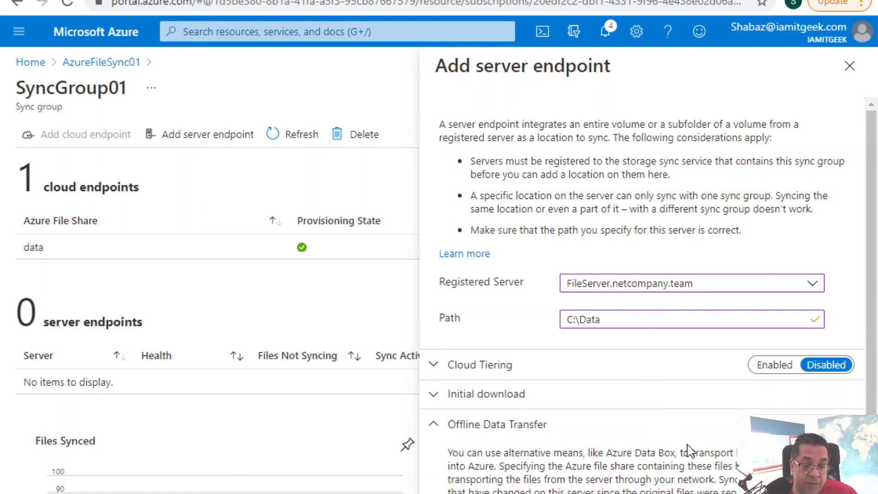
{"action": "left_click", "coordinate": [434, 424]}
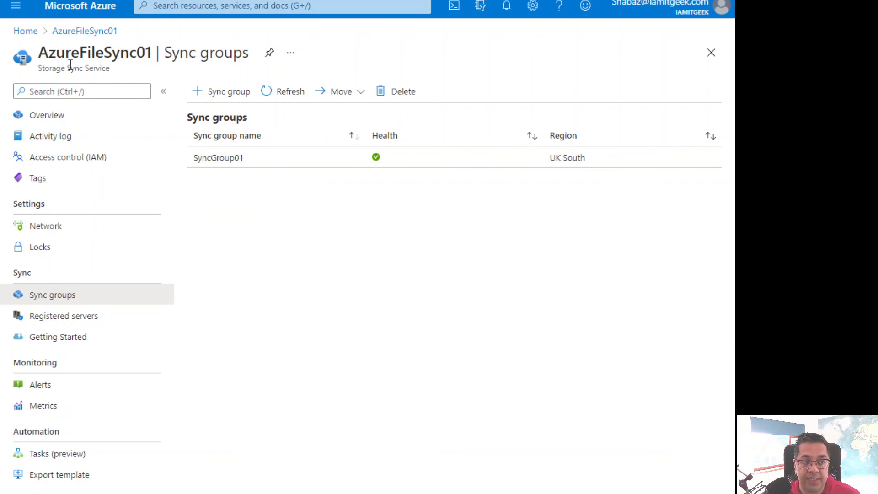
Open SyncGroup01 and inspect the sync activity in the properties of its server endpoint
{"action": "left_click", "coordinate": [242, 156]}
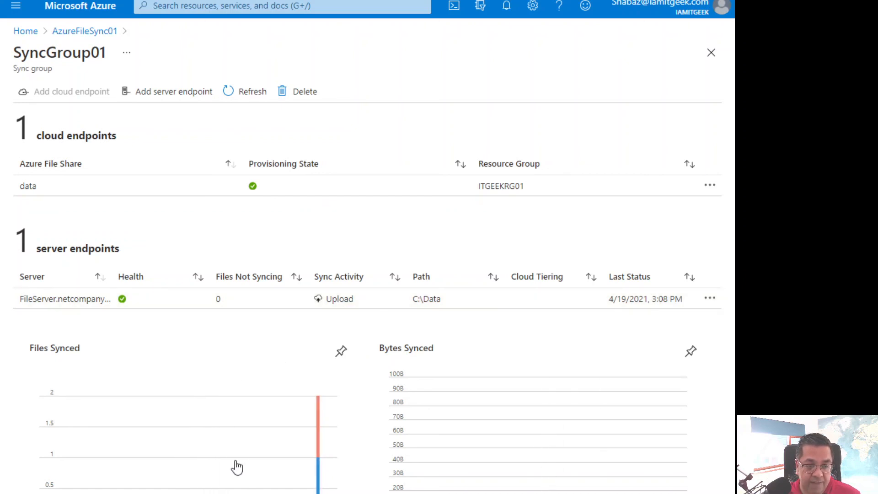
{"action": "left_click", "coordinate": [339, 303]}
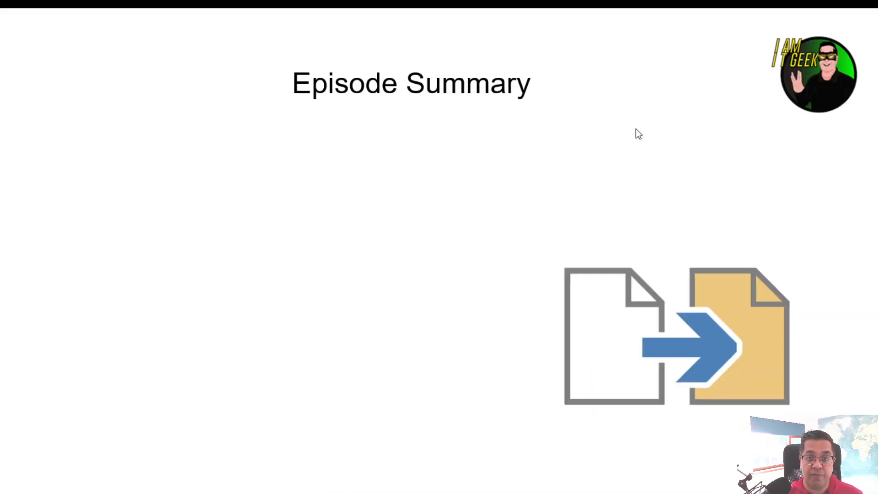
{"action": "left_click", "coordinate": [636, 129]}
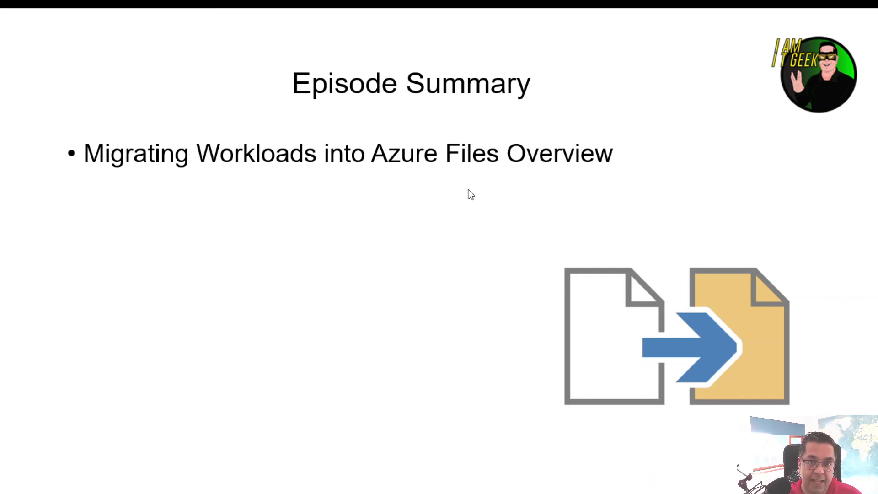
{"action": "key", "text": "Right"}
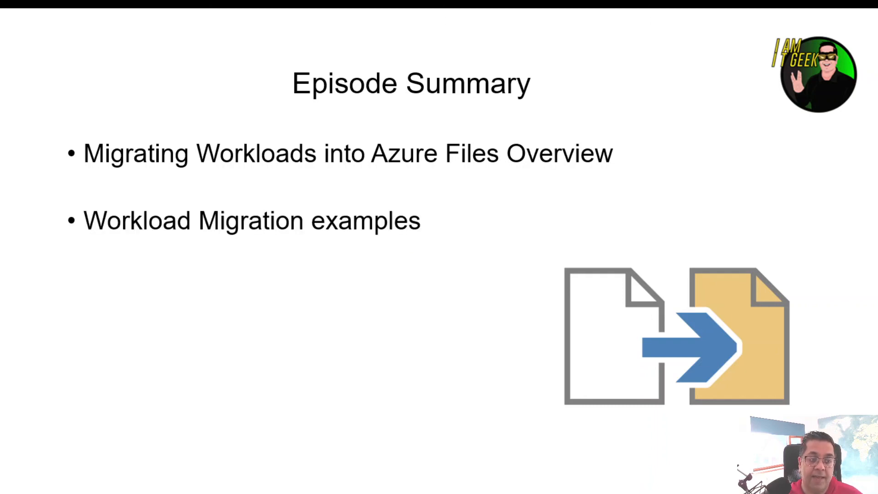